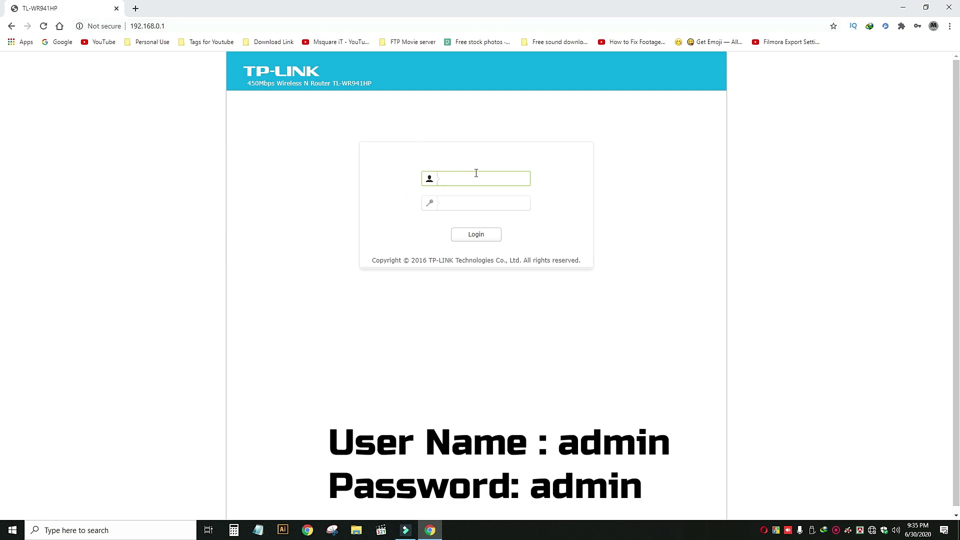
- Close Chrome, confirm the PC is on the TP-LINK_8F3C Wi-Fi network, and relaunch the browser
click(873, 530)
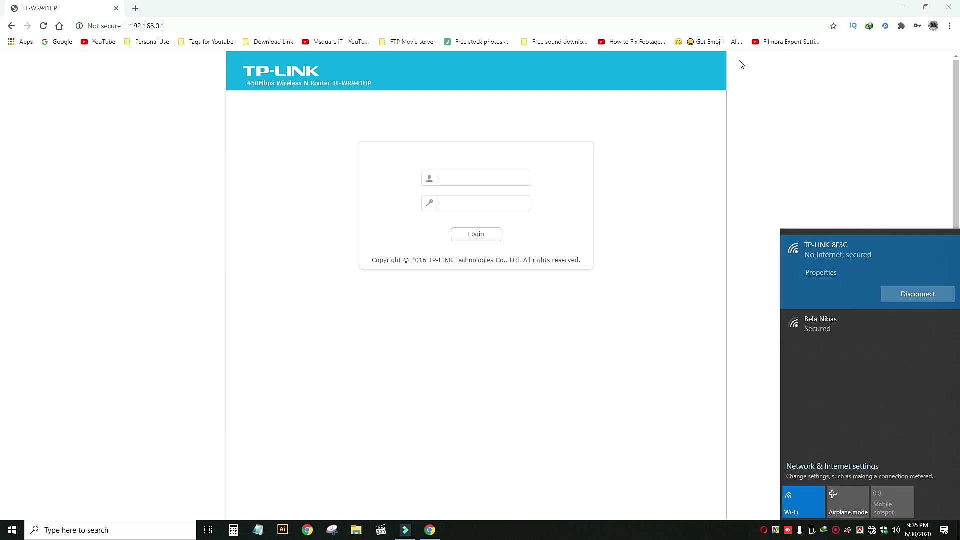
click(950, 6)
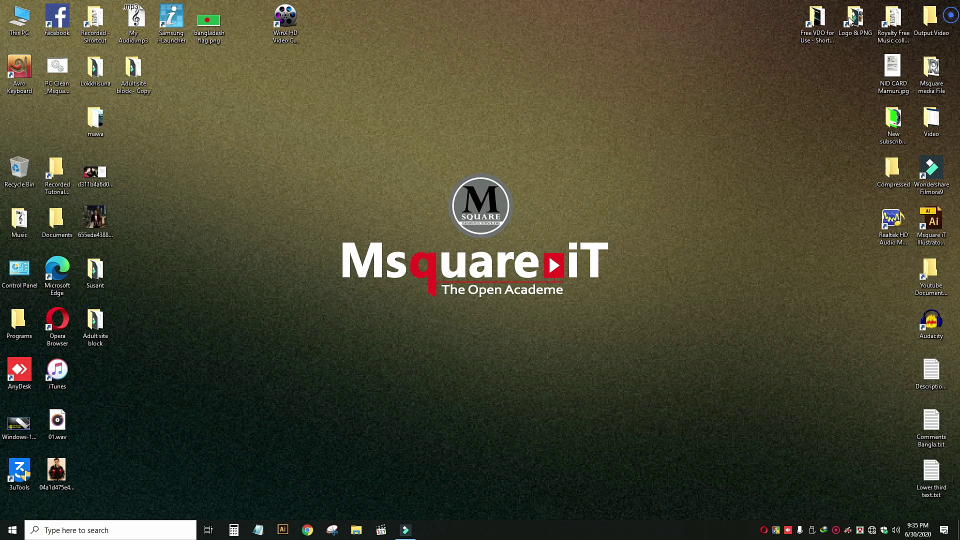
click(872, 531)
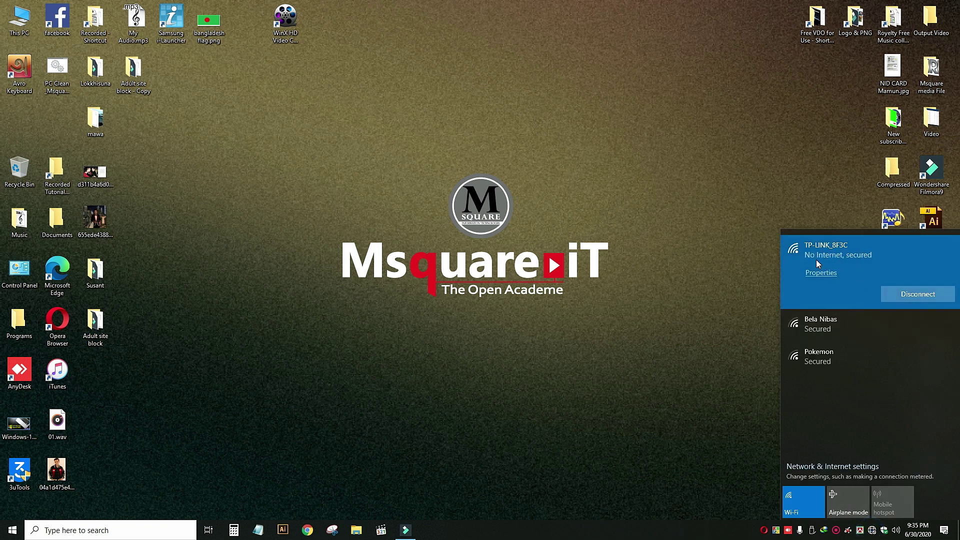
click(835, 270)
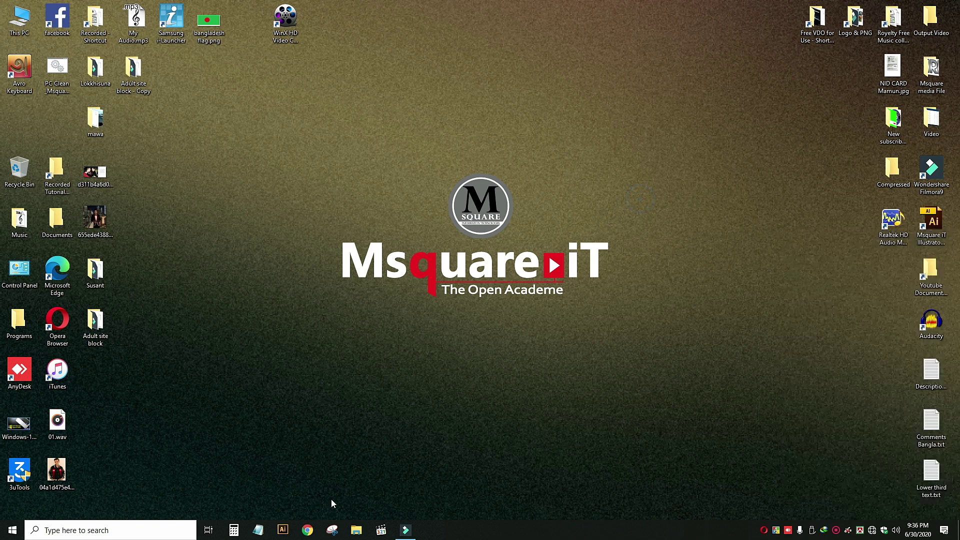
click(308, 531)
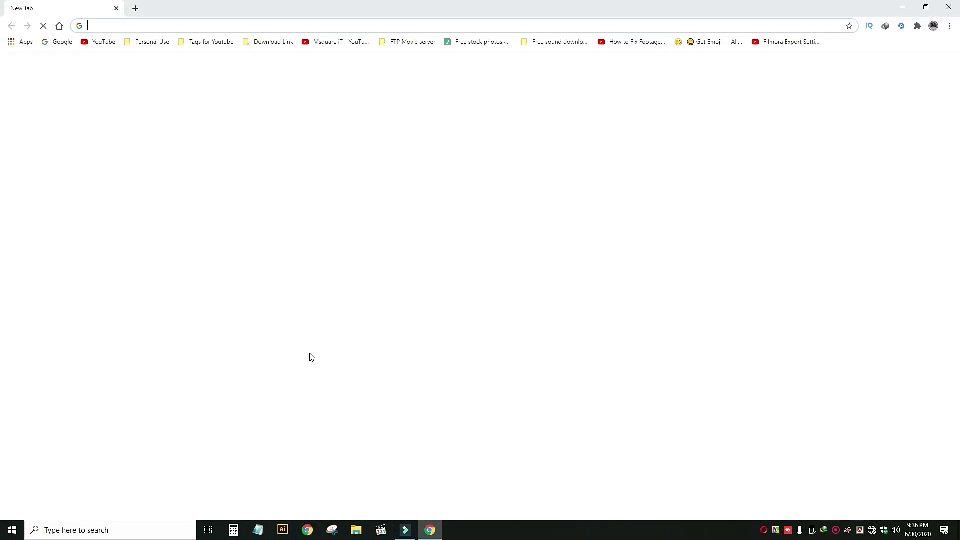
- Load 192.168.0.1 and sign in with the default administrator username and password
click(126, 23)
text(1)
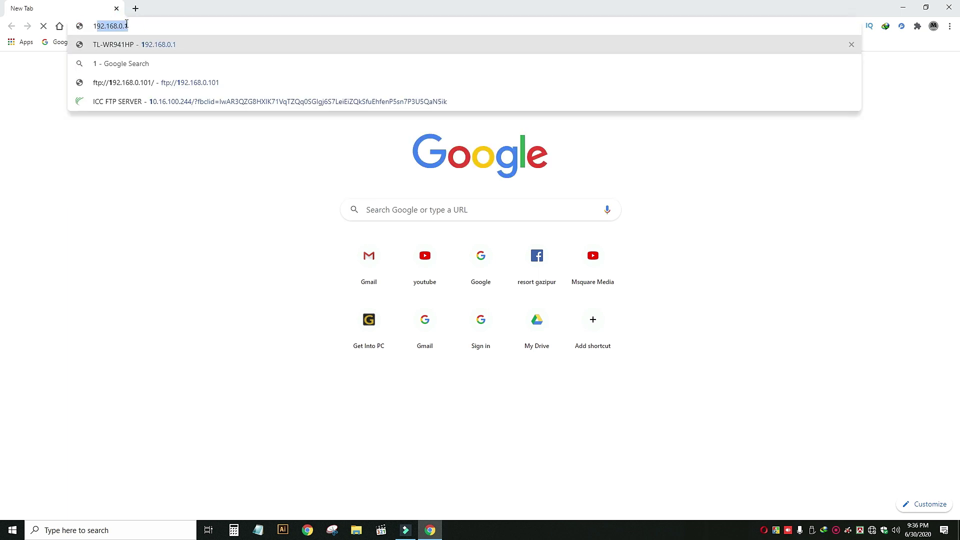
key(Return)
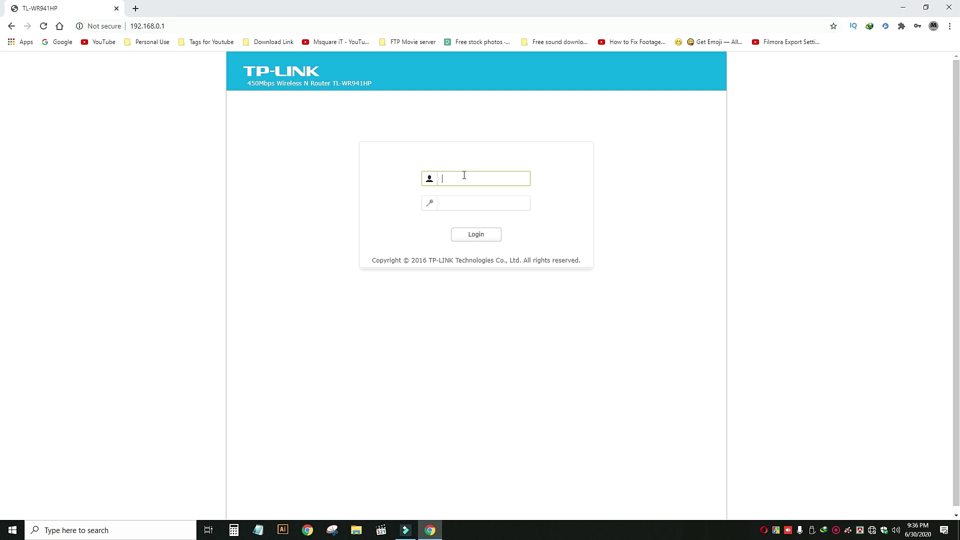
key(Tab)
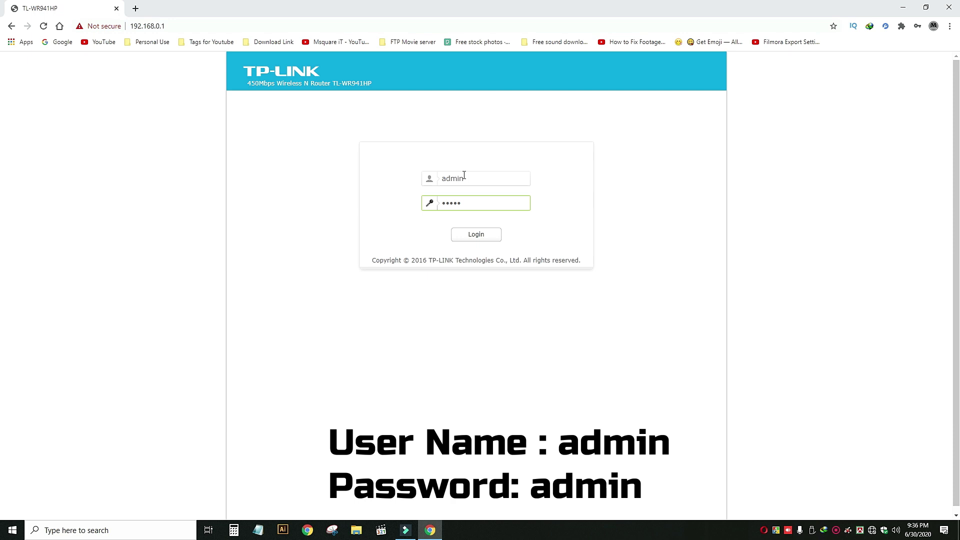
click(482, 235)
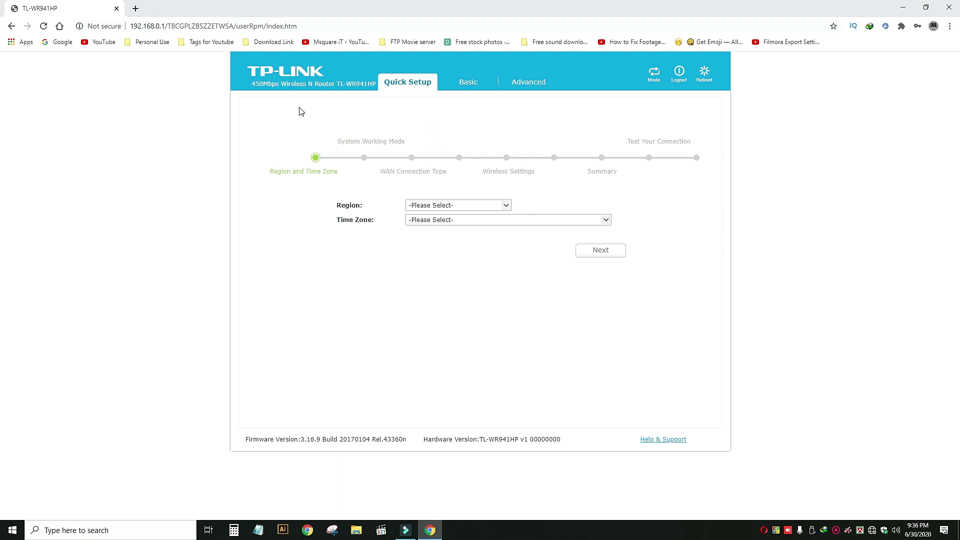
- Pick India as the region and (GMT+06:00) Alma-Ata, Dhaka as the time zone, then continue
click(505, 209)
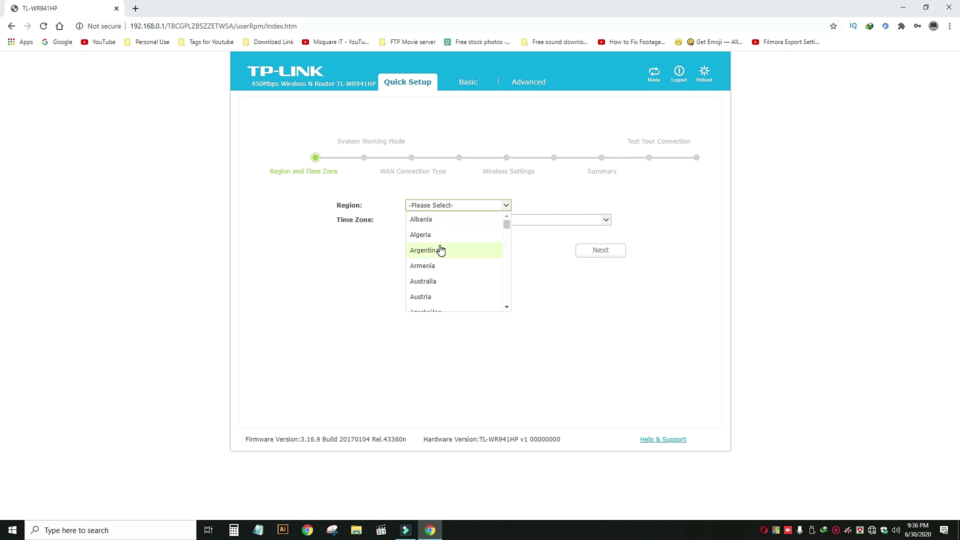
scroll(440, 250, down, 1)
scroll(433, 291, down, 9)
scroll(437, 289, down, 2)
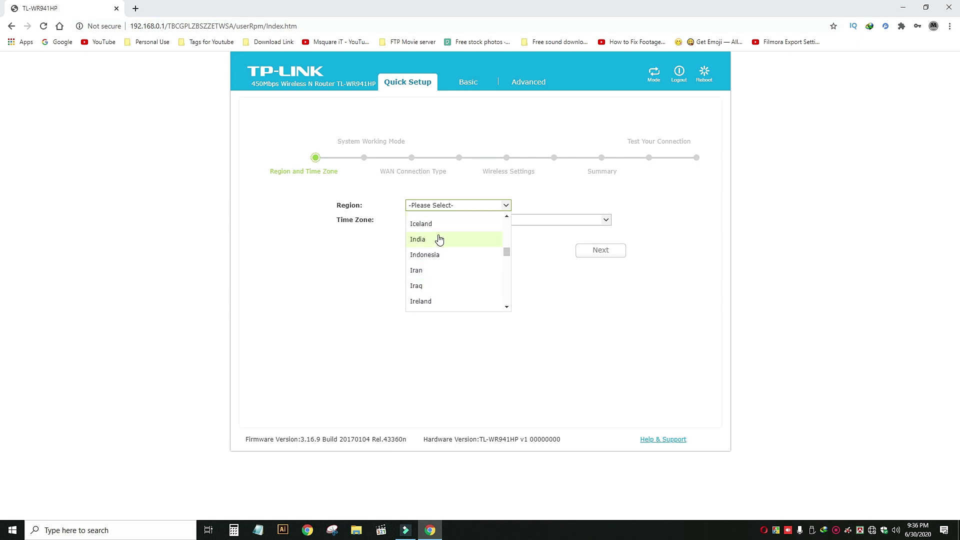
click(430, 240)
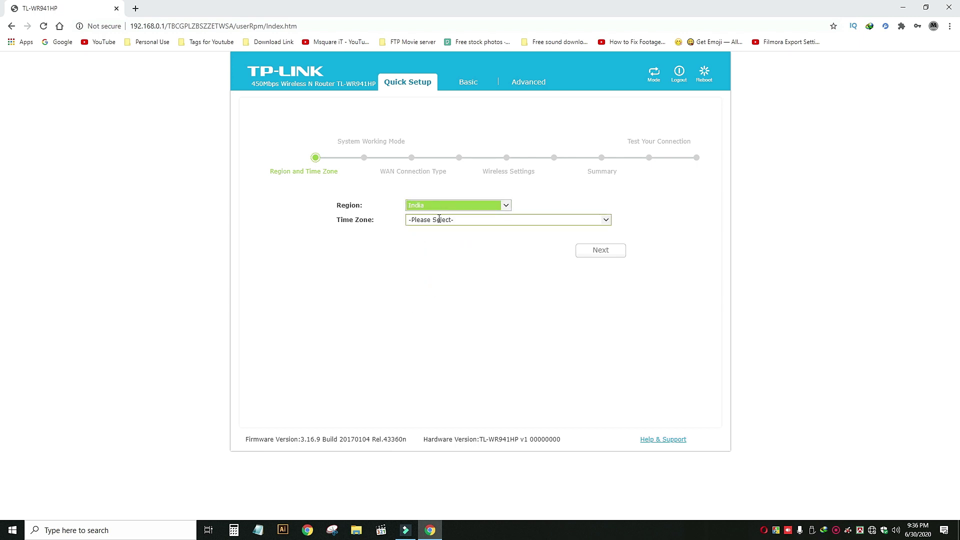
click(606, 219)
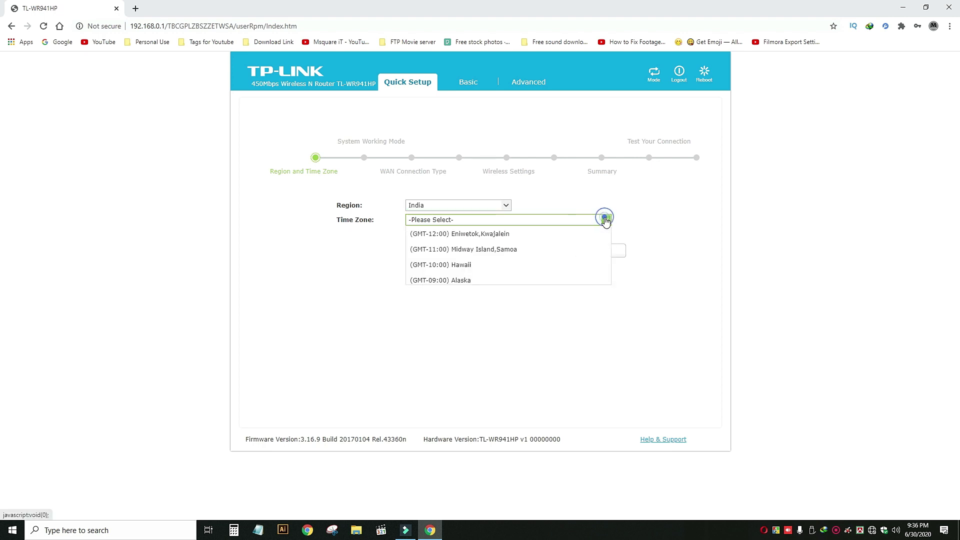
scroll(505, 261, down, 4)
scroll(504, 259, down, 5)
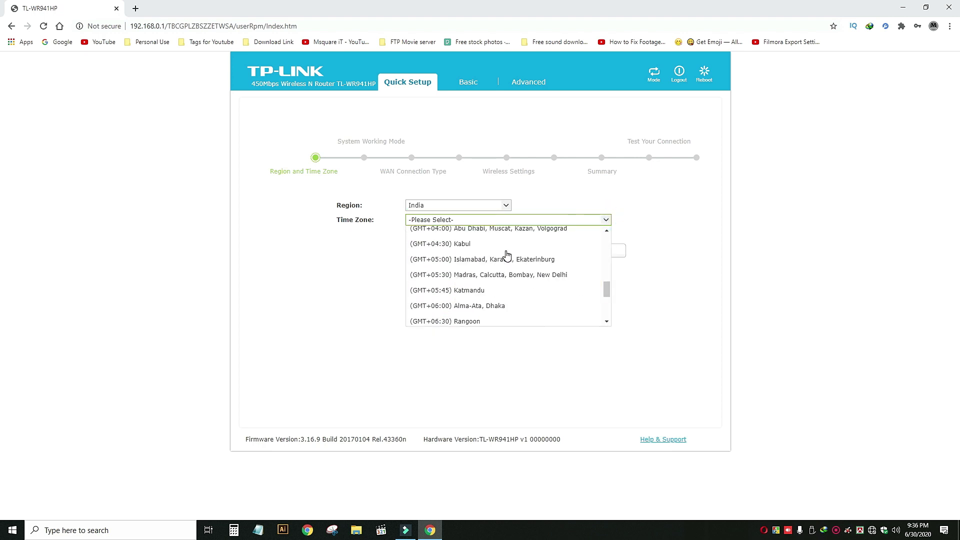
scroll(507, 256, up, 2)
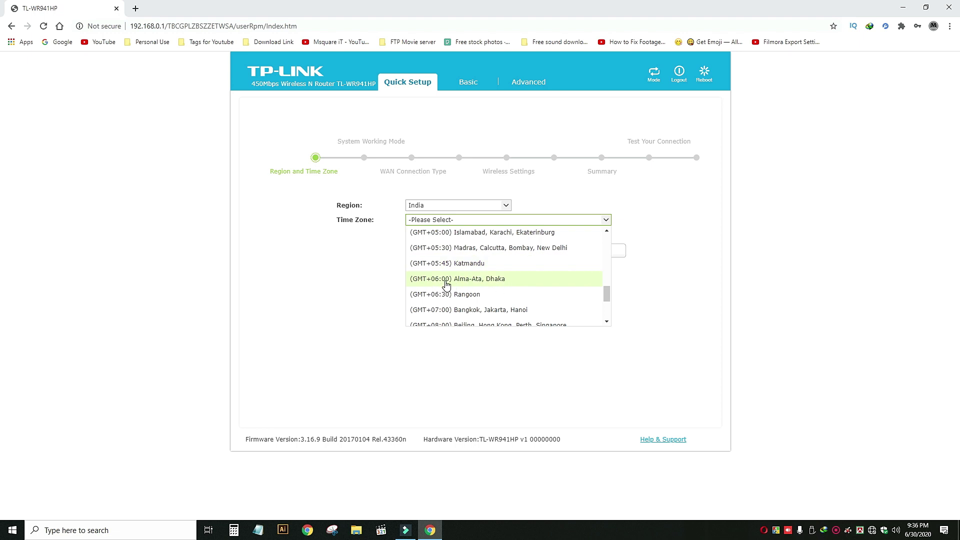
click(478, 283)
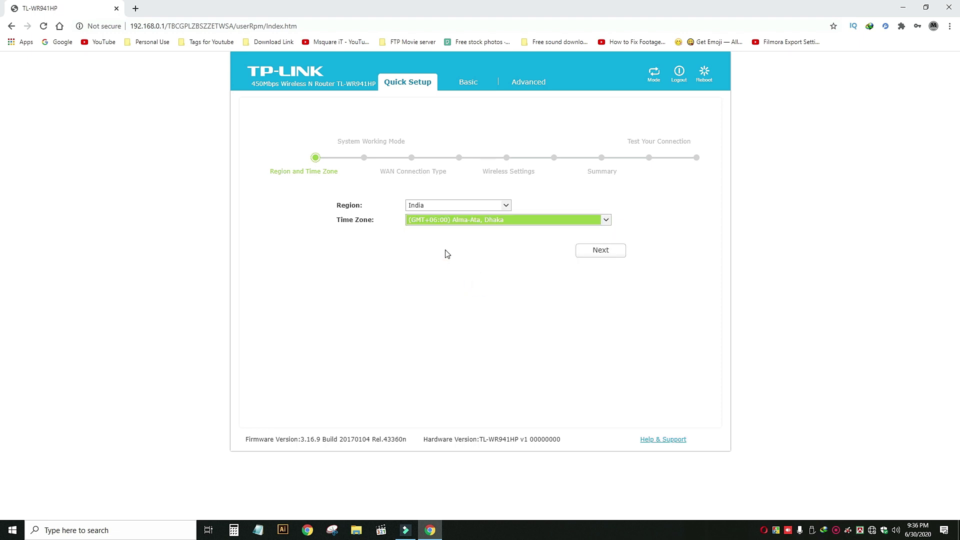
click(604, 256)
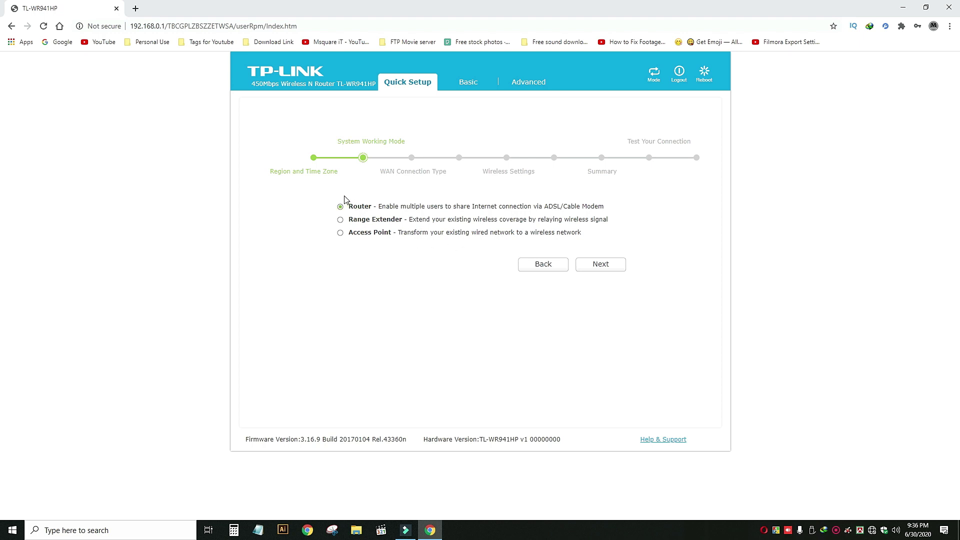
- Keep Router as the working mode after previewing Range Extender and Access Point, then continue
click(339, 219)
click(340, 233)
click(340, 207)
click(607, 273)
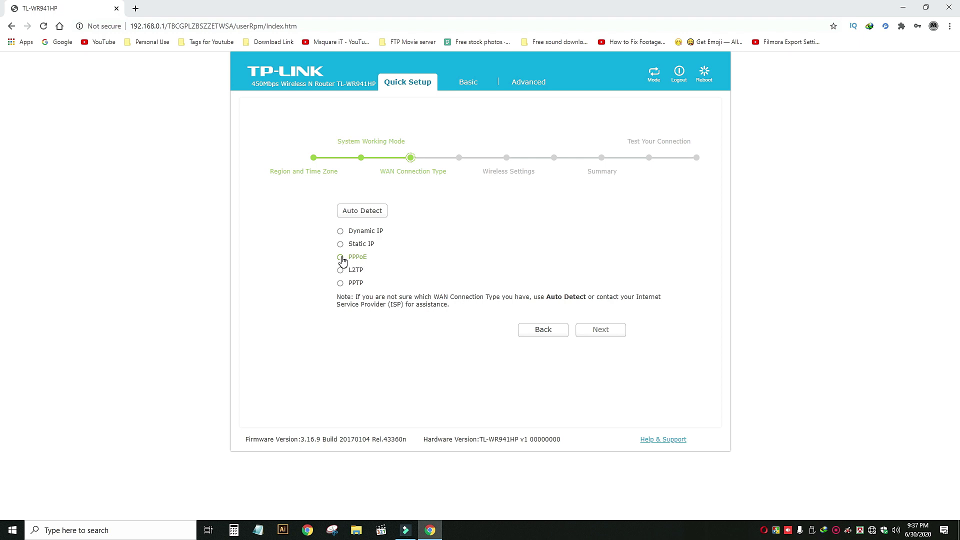
- Select PPPoE as the WAN connection type and continue to its account details
click(340, 257)
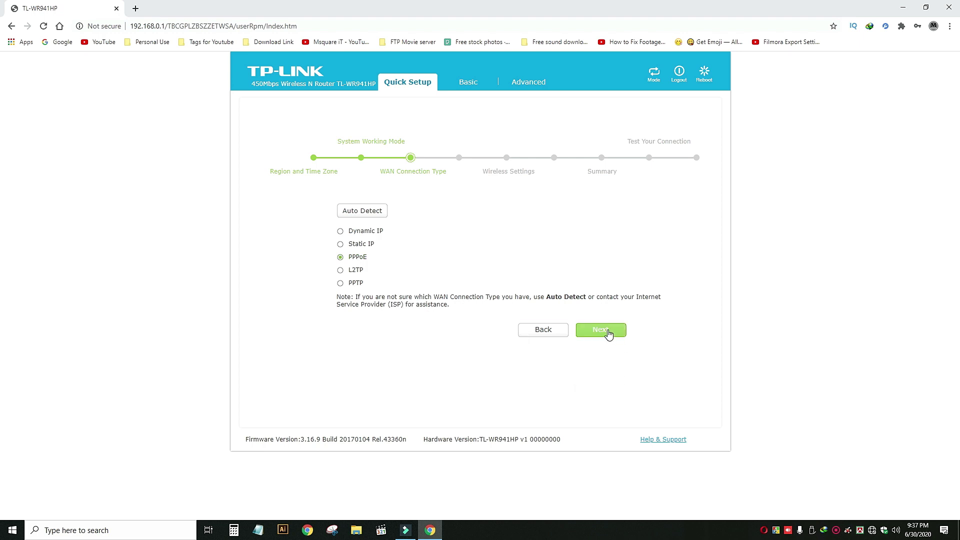
click(340, 244)
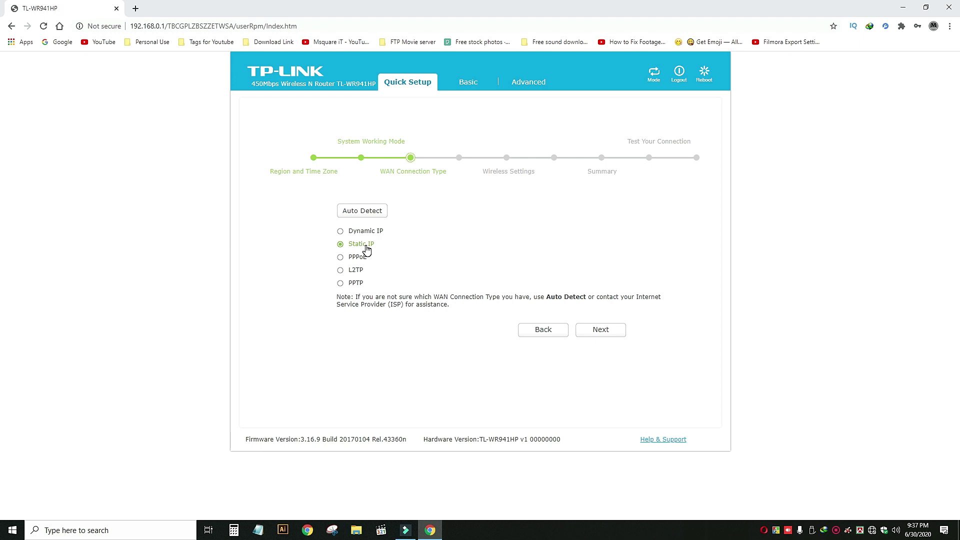
click(341, 258)
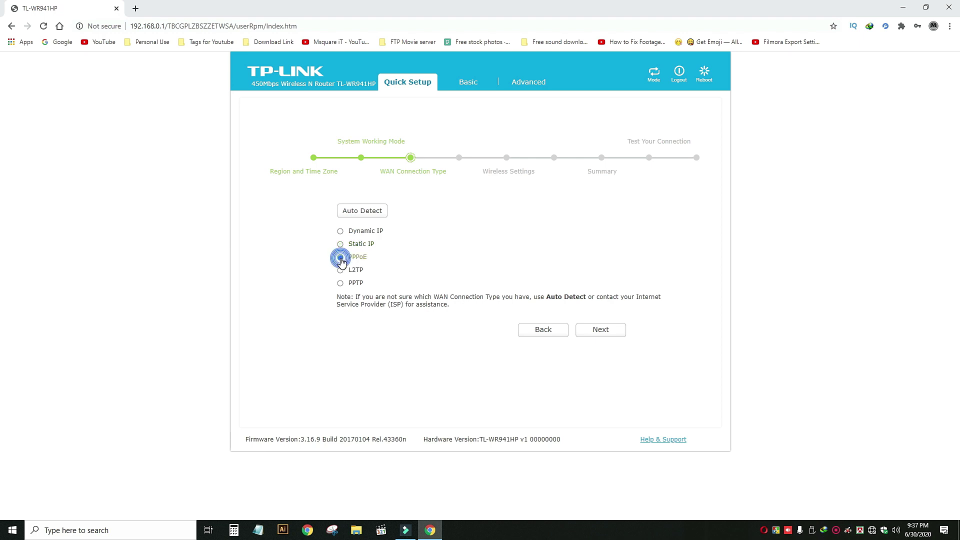
click(606, 331)
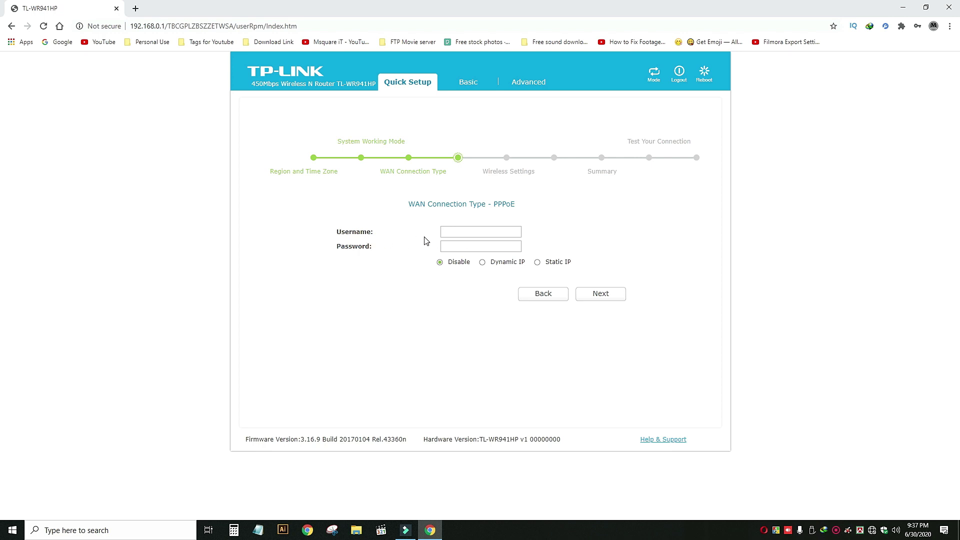
- Copy the PPPoE username from Netcafe ID details.txt and return to the router's username field
click(458, 233)
click(903, 8)
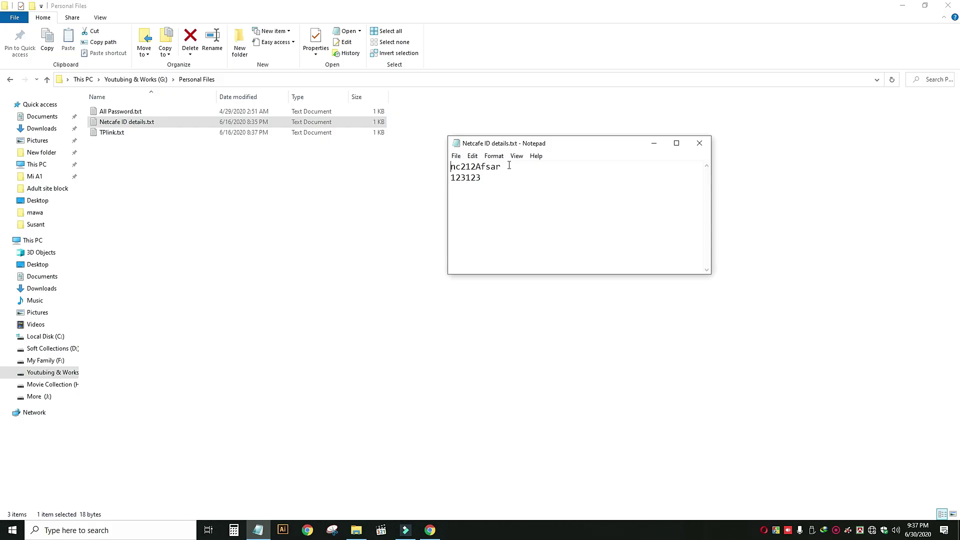
double_click(509, 166)
right_click(465, 163)
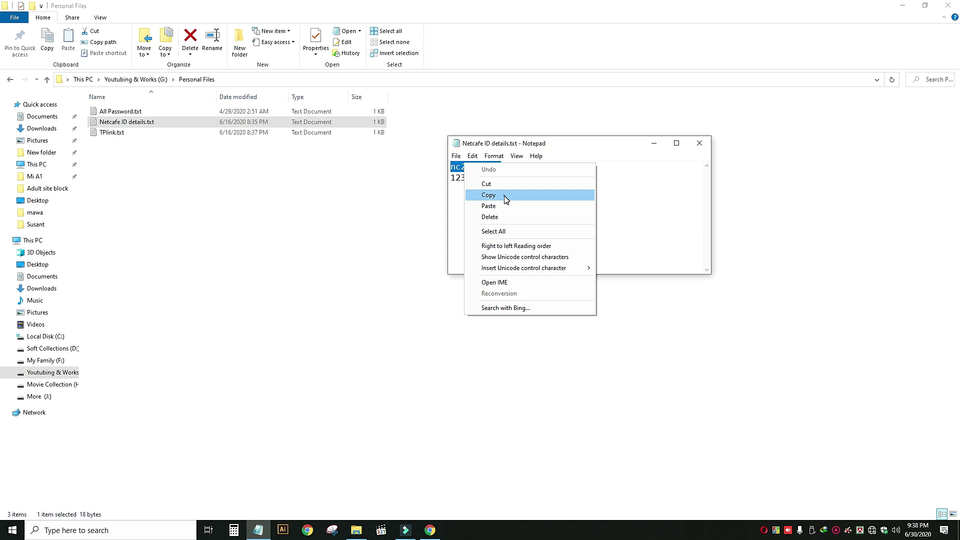
click(507, 196)
click(654, 143)
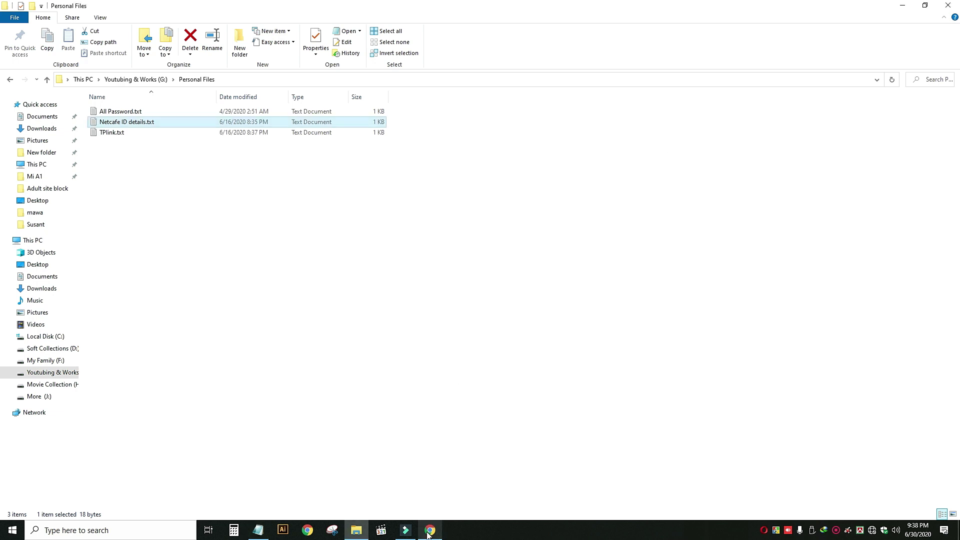
click(430, 530)
click(451, 244)
click(452, 232)
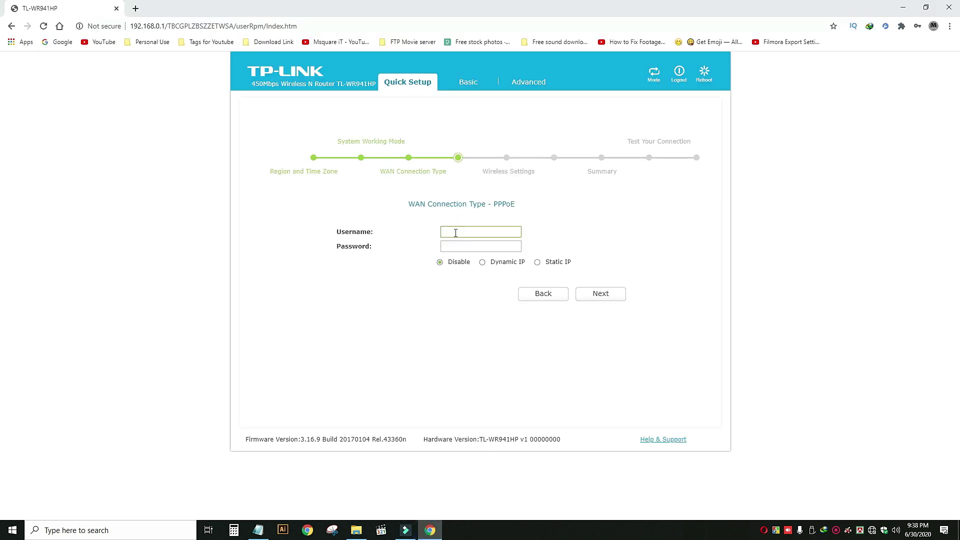
- Paste the PPPoE username, then copy the PPPoE password from the Notepad note
key(ctrl+v)
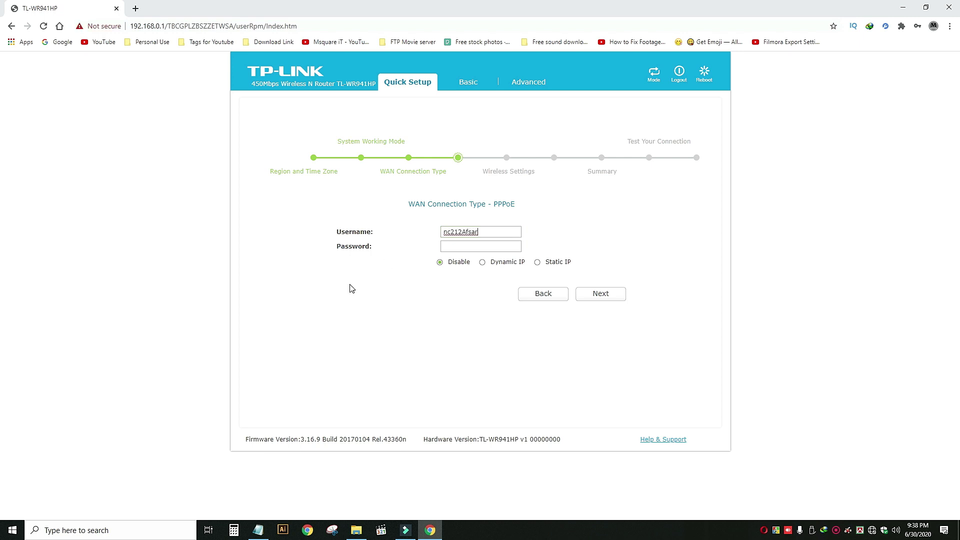
click(234, 530)
click(258, 531)
double_click(481, 178)
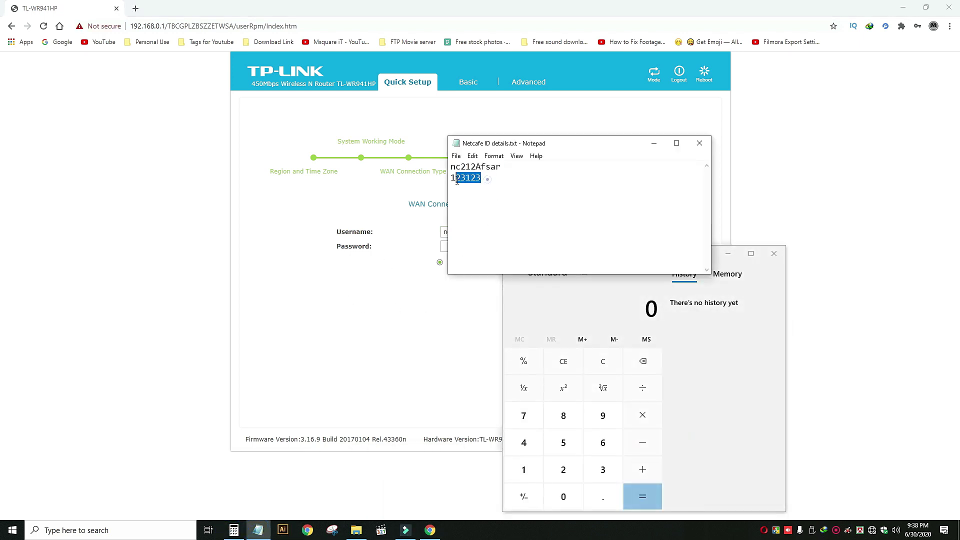
right_click(460, 178)
click(489, 208)
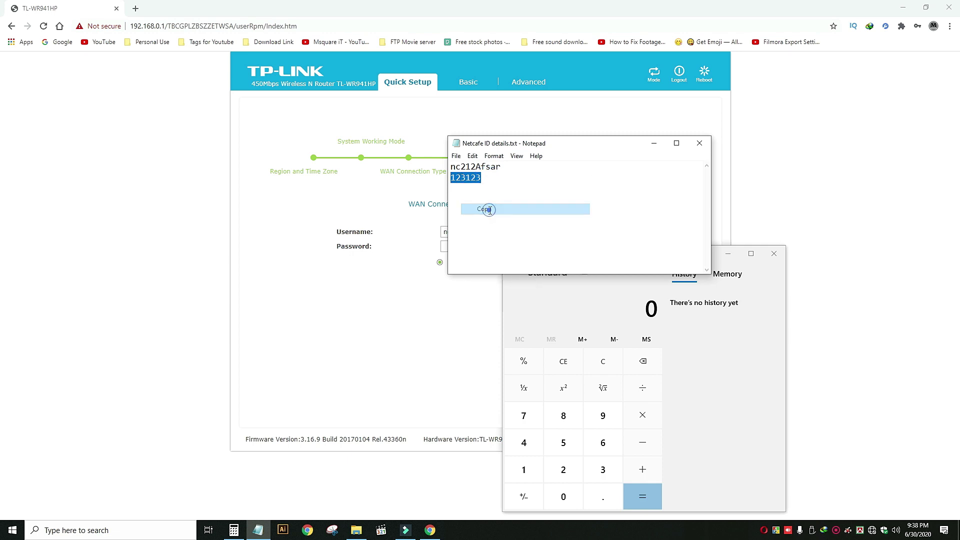
- Close the stray Calculator and paste the password into the PPPoE Password field
click(654, 143)
click(772, 256)
click(477, 247)
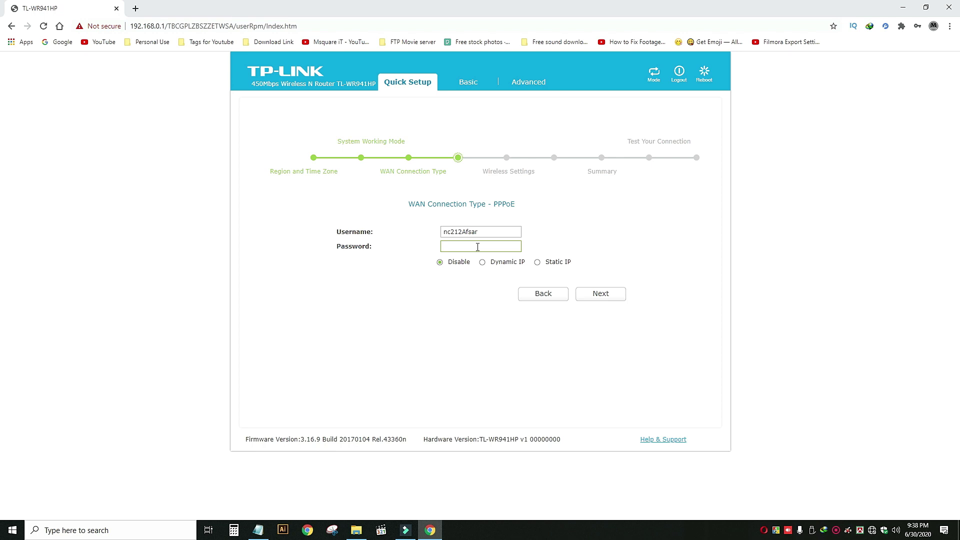
key(ctrl+v)
click(455, 257)
- Rename the SSID to 'Msquare iT', enter a new Wi-Fi password, and set transmit power to 100%
click(605, 296)
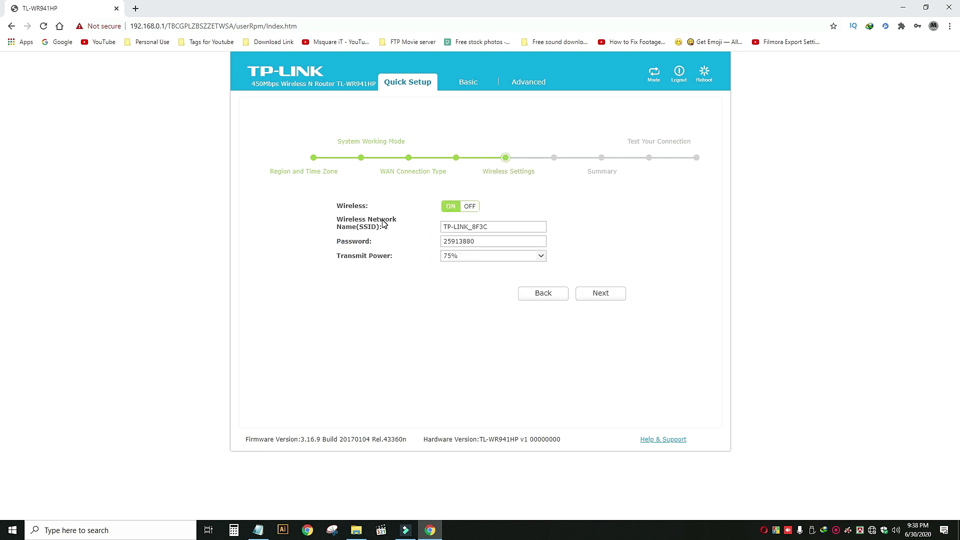
triple_click(504, 229)
text(Msquare iT)
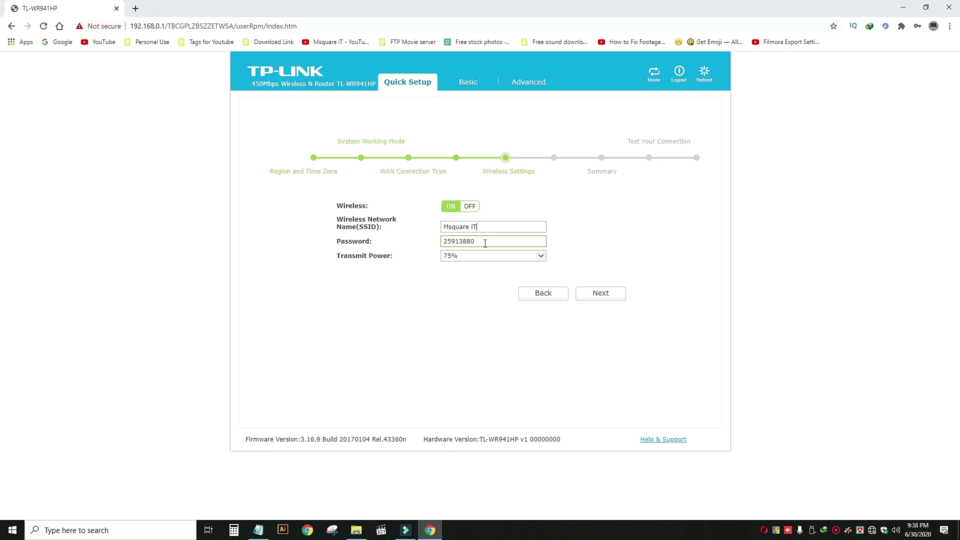
double_click(489, 240)
key(Tab)
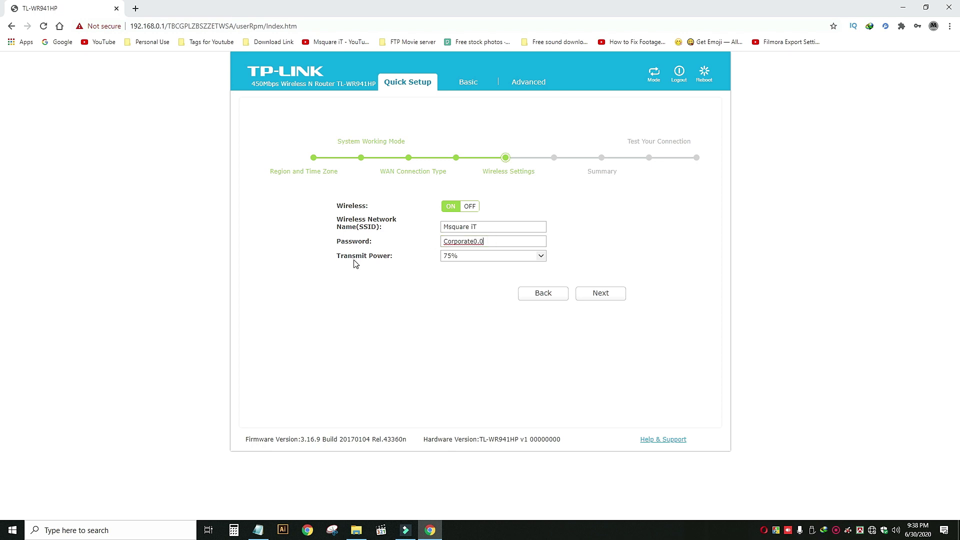
click(540, 257)
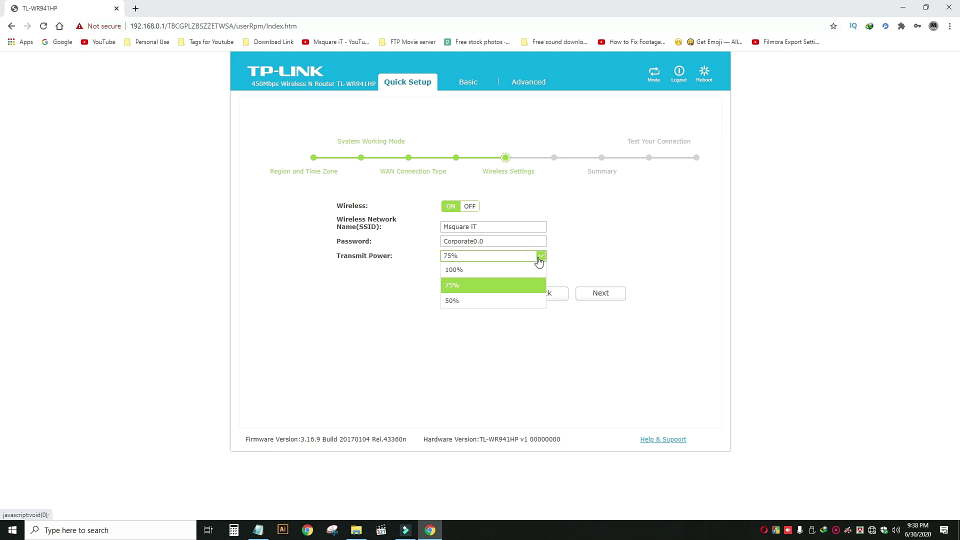
click(468, 270)
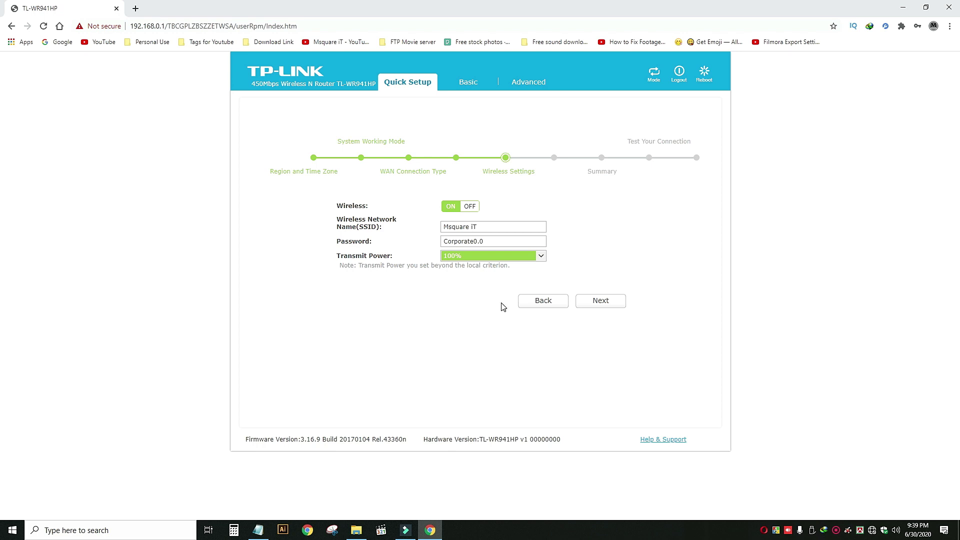
- Continue to the Summary page and save the Quick Setup settings to the router
click(600, 301)
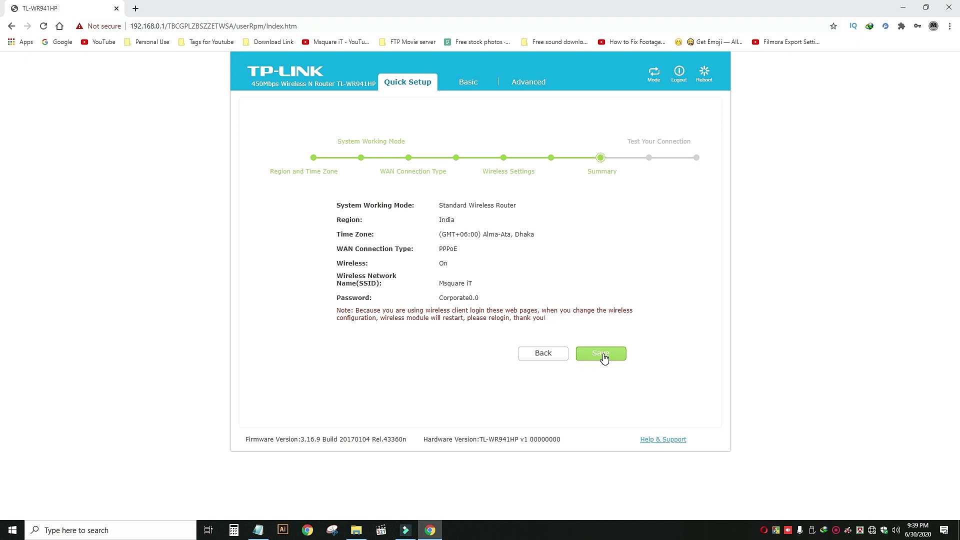
click(602, 355)
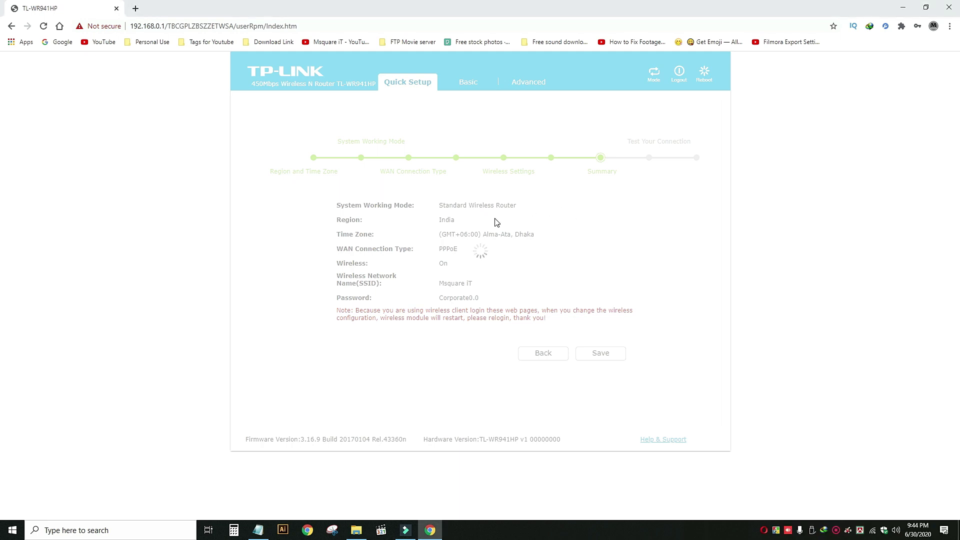
click(135, 8)
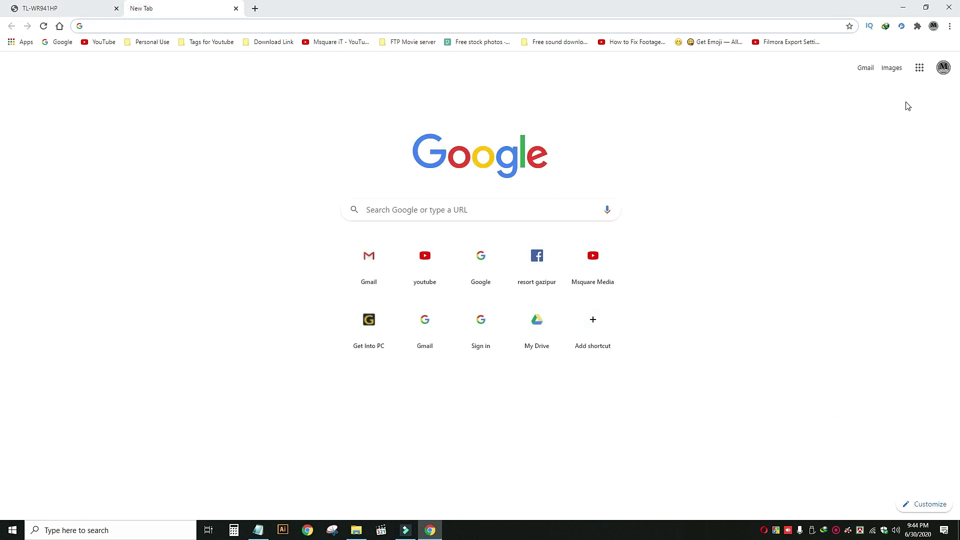
- Load Gmail and YouTube in new tabs and play the My Mix video to test internet access
click(866, 69)
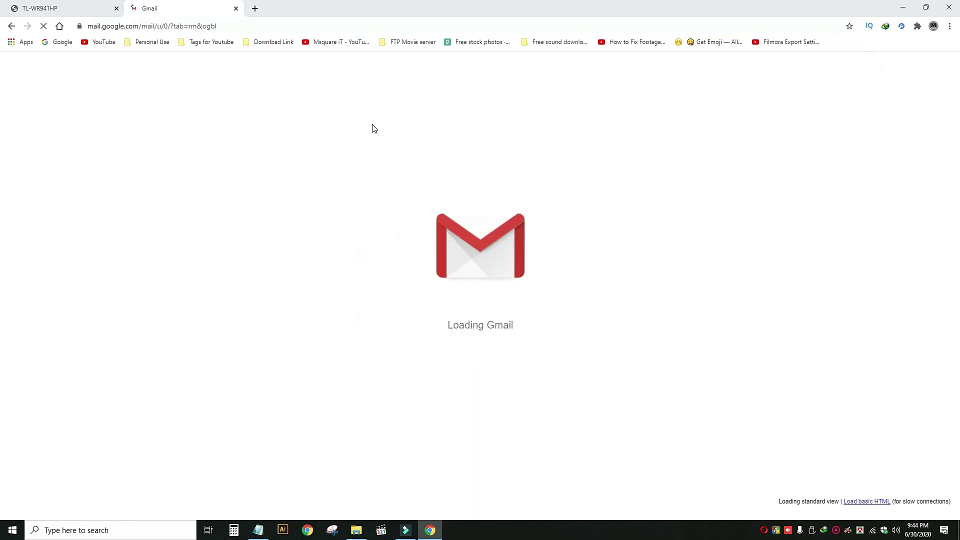
click(256, 8)
click(111, 42)
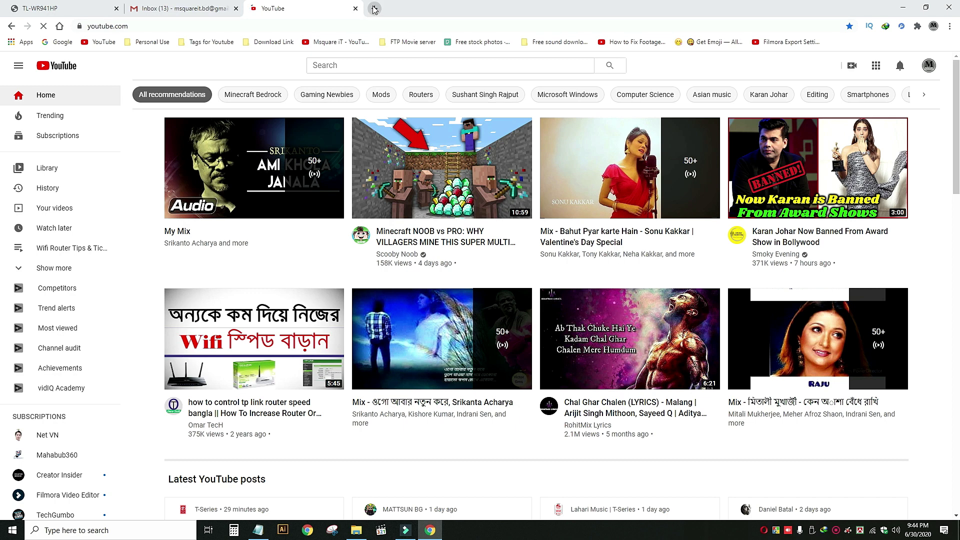
click(374, 9)
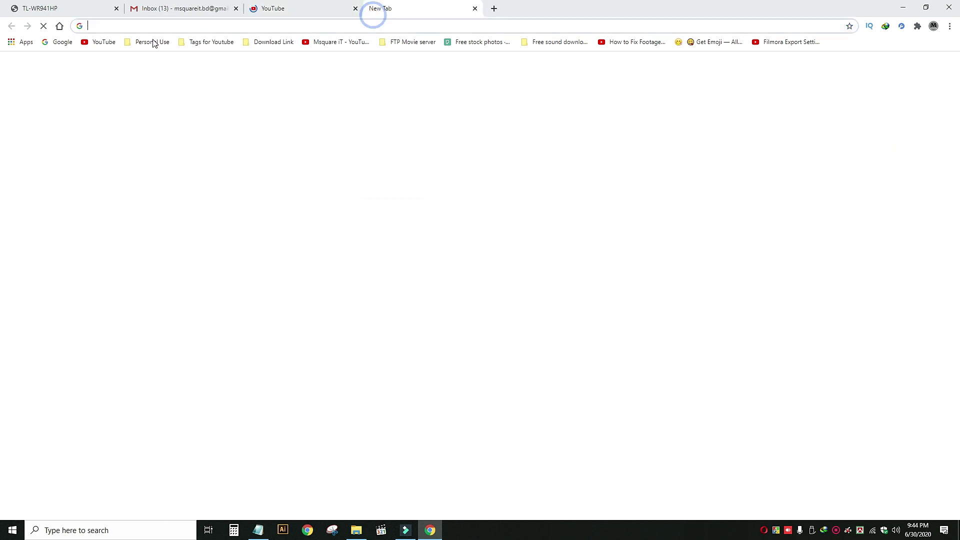
click(150, 42)
click(195, 116)
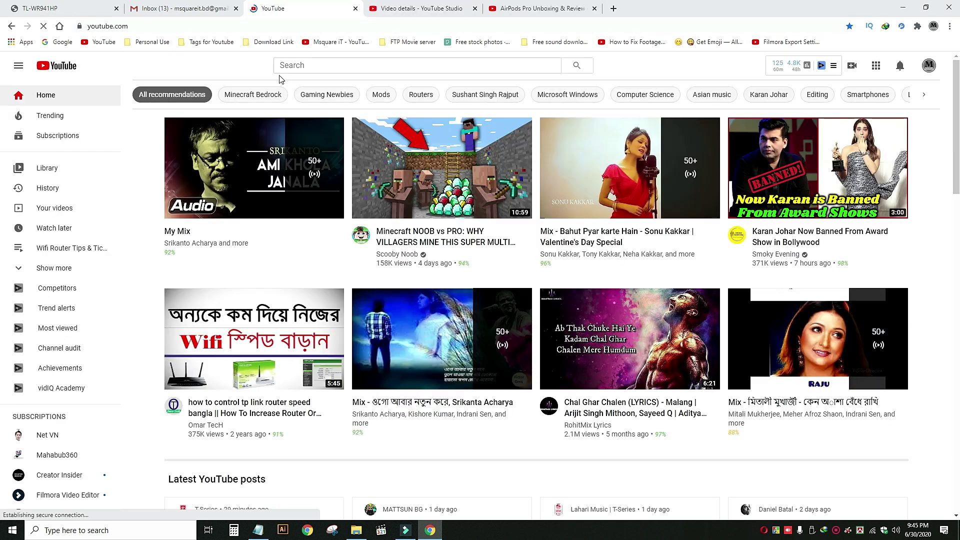
click(242, 163)
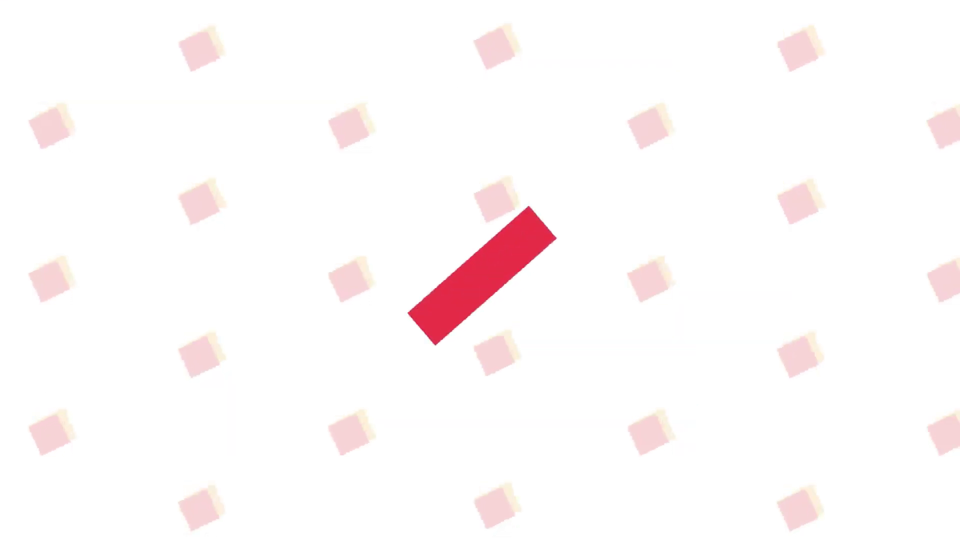